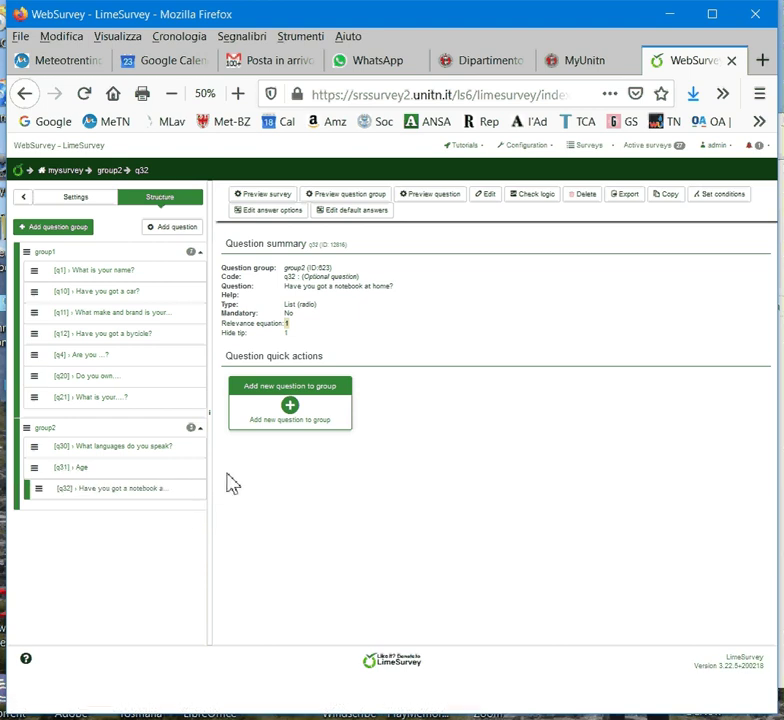
Open q32's conditions designer and select q31: Age from Previous questions
click(727, 204)
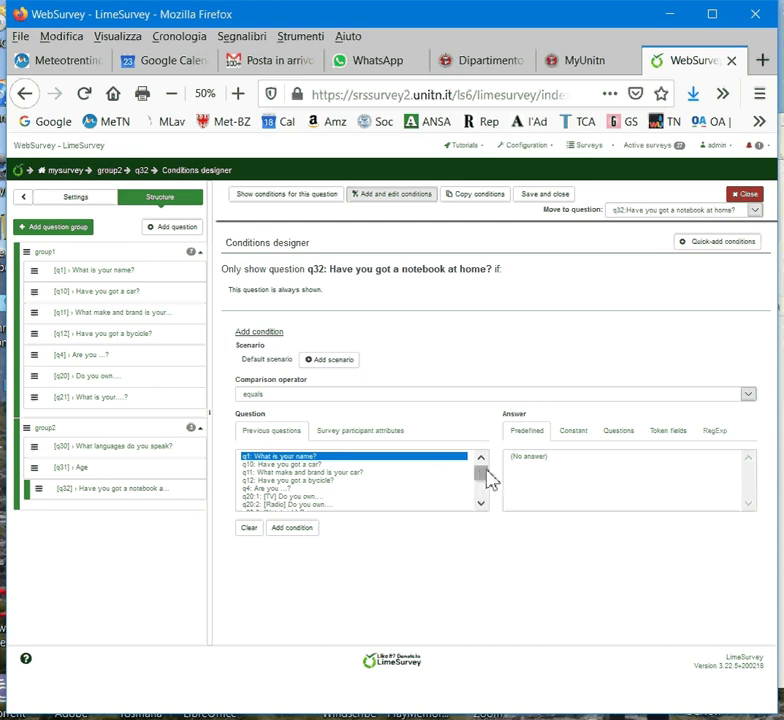
drag(481, 472, 484, 505)
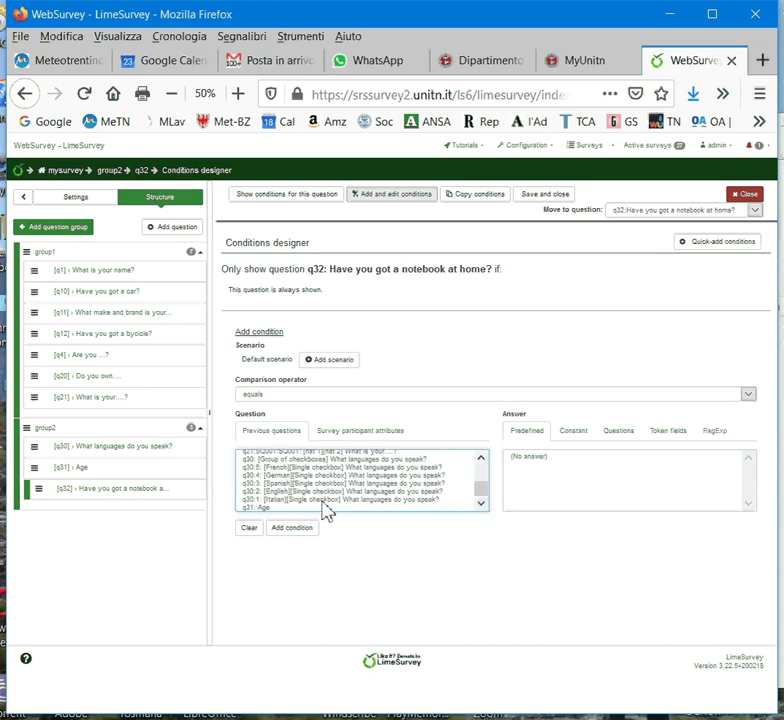
click(262, 507)
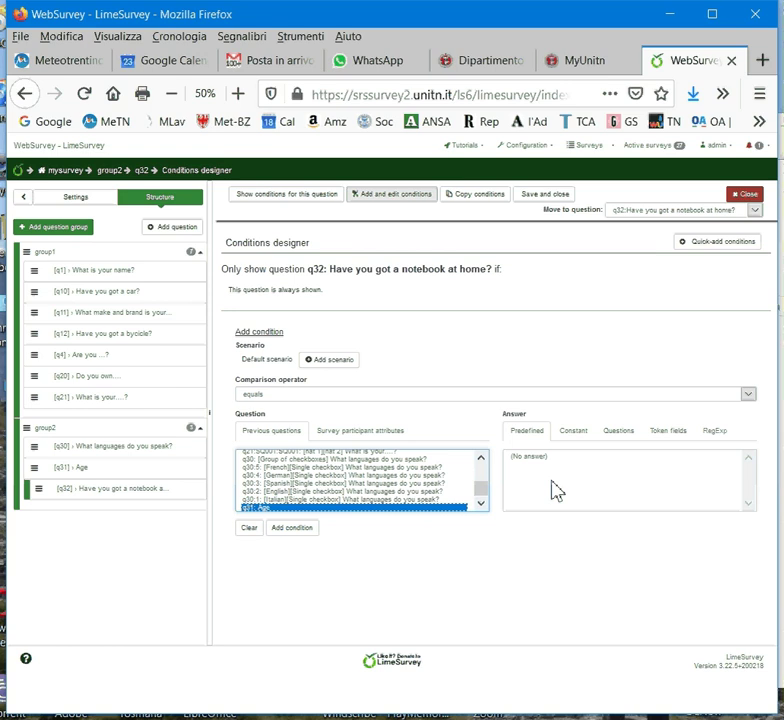
Set the condition to compare against constant 30 with operator Greater than
click(572, 431)
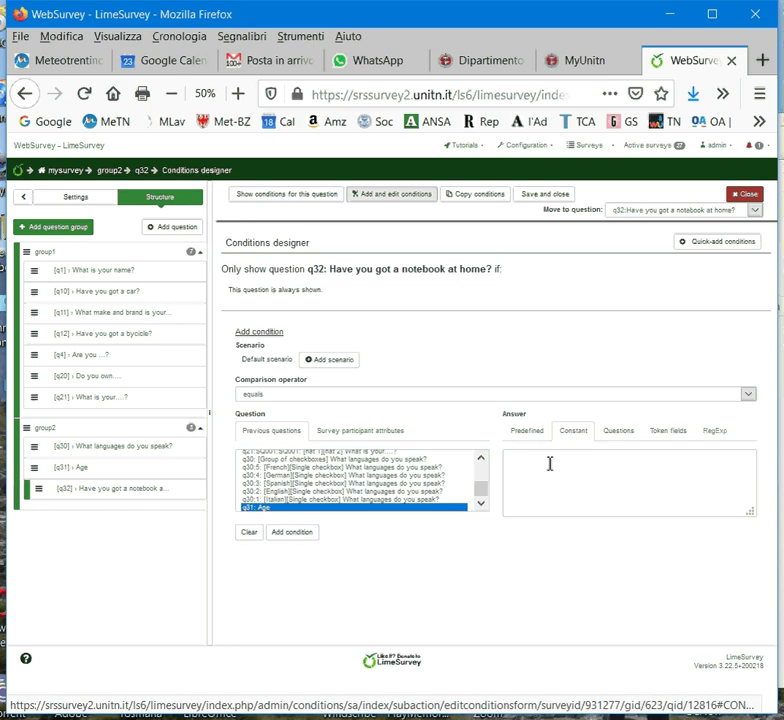
click(549, 463)
text(3)
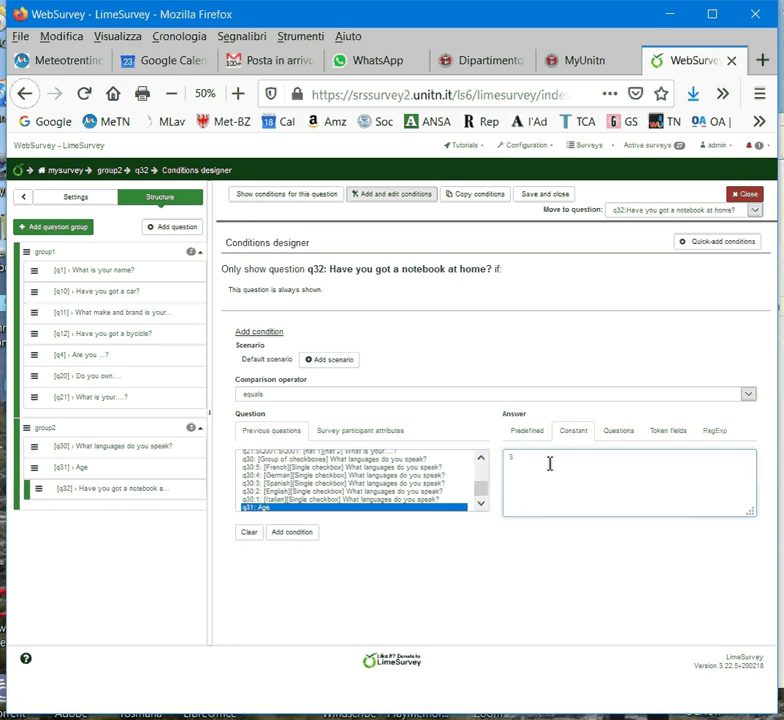
text(0)
click(345, 395)
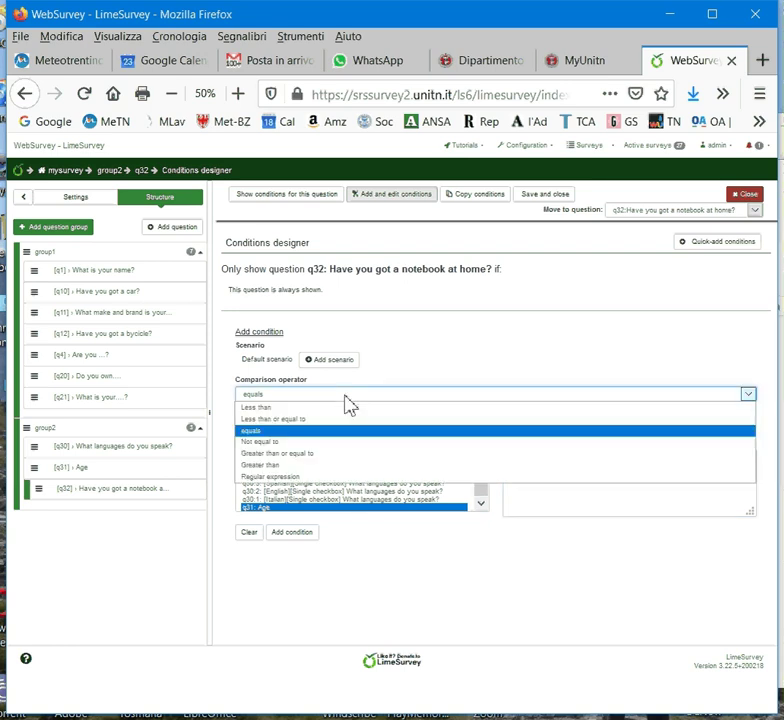
click(309, 466)
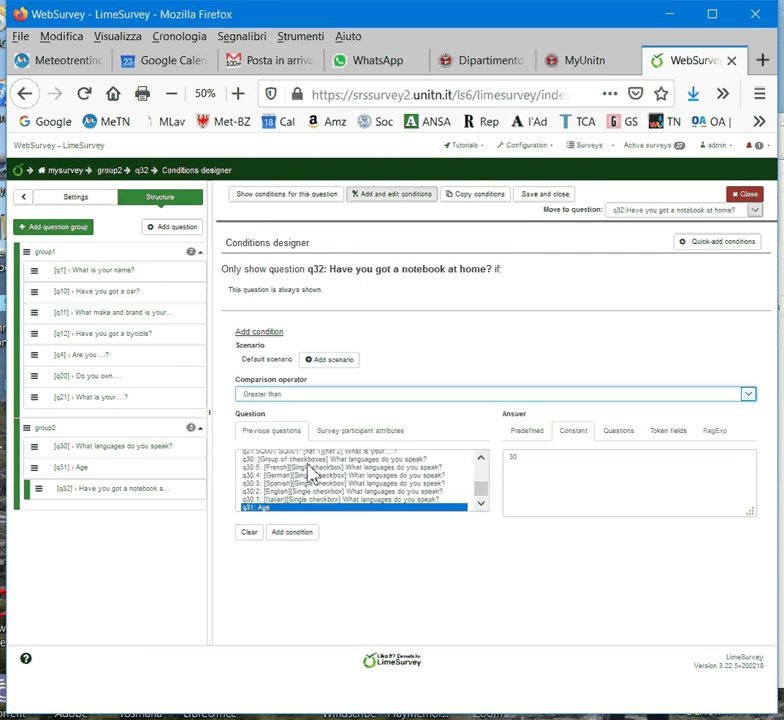
Add the q31 Age > 30 condition and highlight its new Default scenario row
click(291, 537)
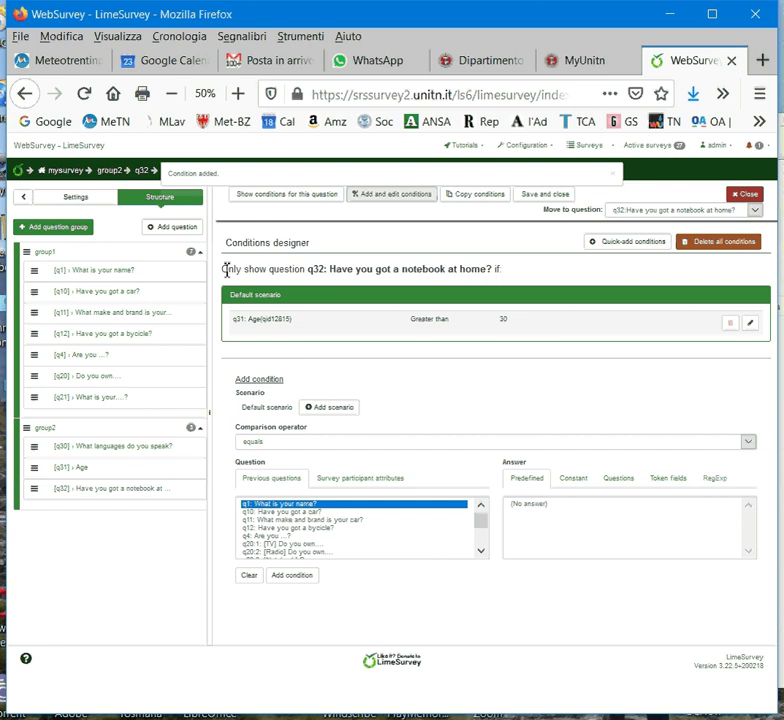
drag(226, 268, 329, 275)
double_click(495, 270)
mouse_move(233, 319)
mouse_down()
mouse_move(355, 329)
mouse_move(427, 318)
mouse_move(530, 318)
mouse_up()
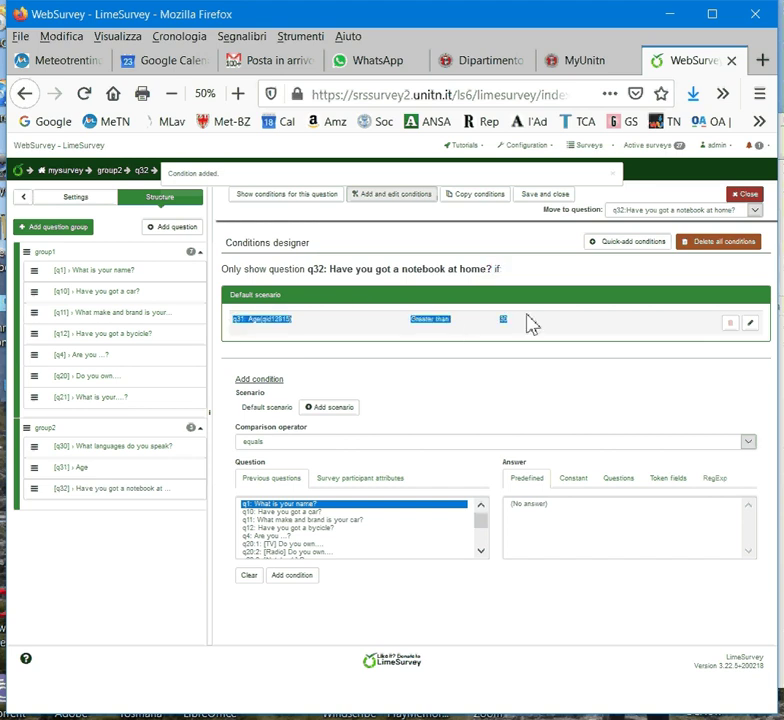
click(530, 383)
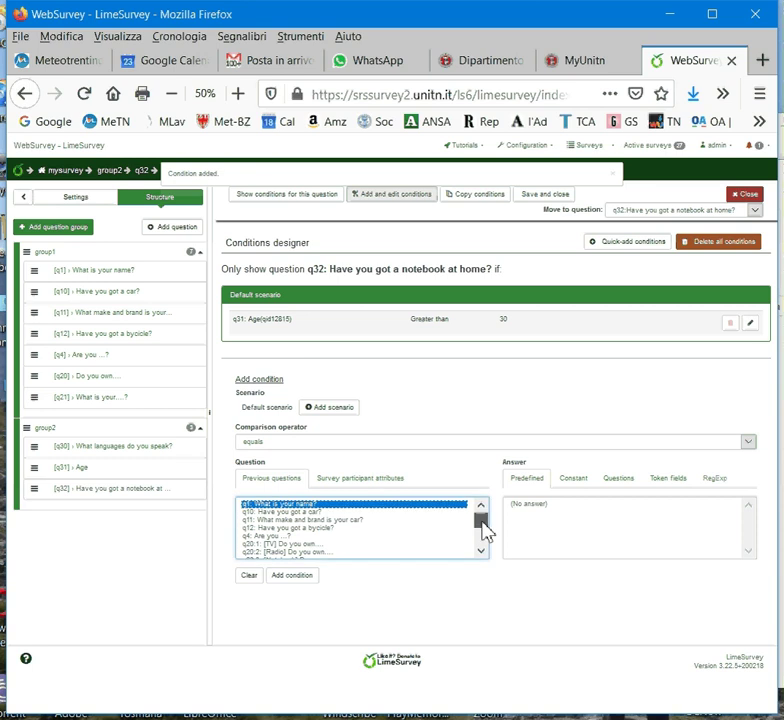
Add a condition that q30:1 [Italian] equals Y (checked)
drag(484, 530, 484, 553)
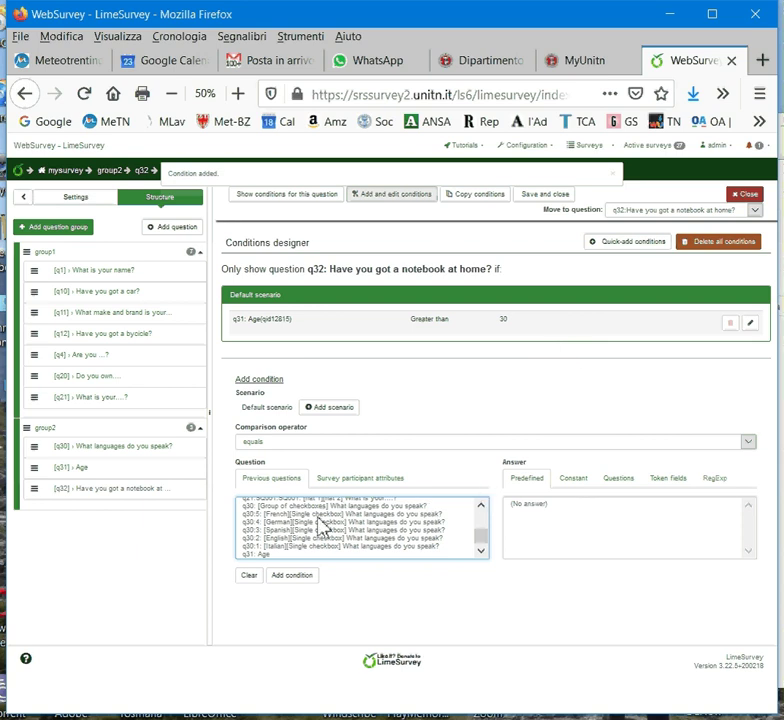
click(328, 546)
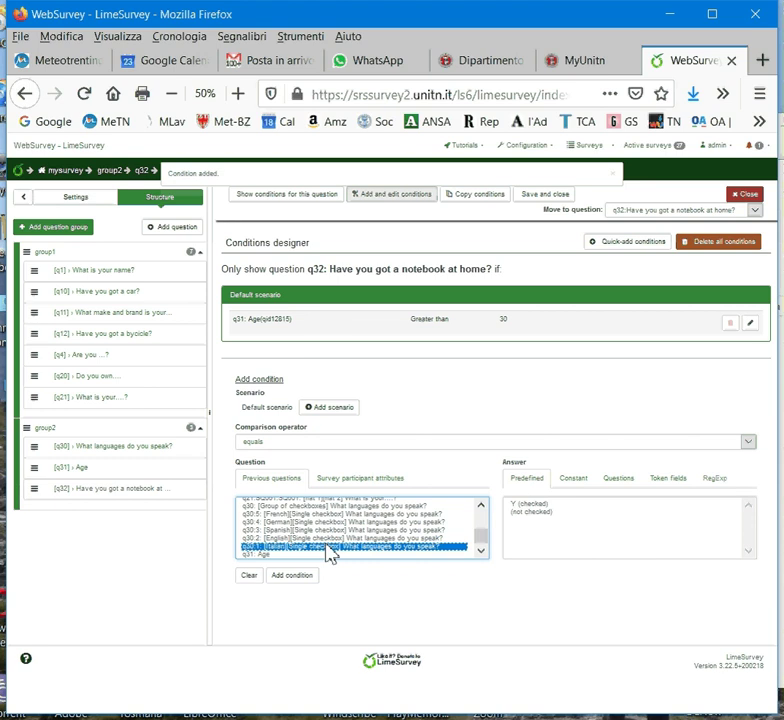
click(525, 506)
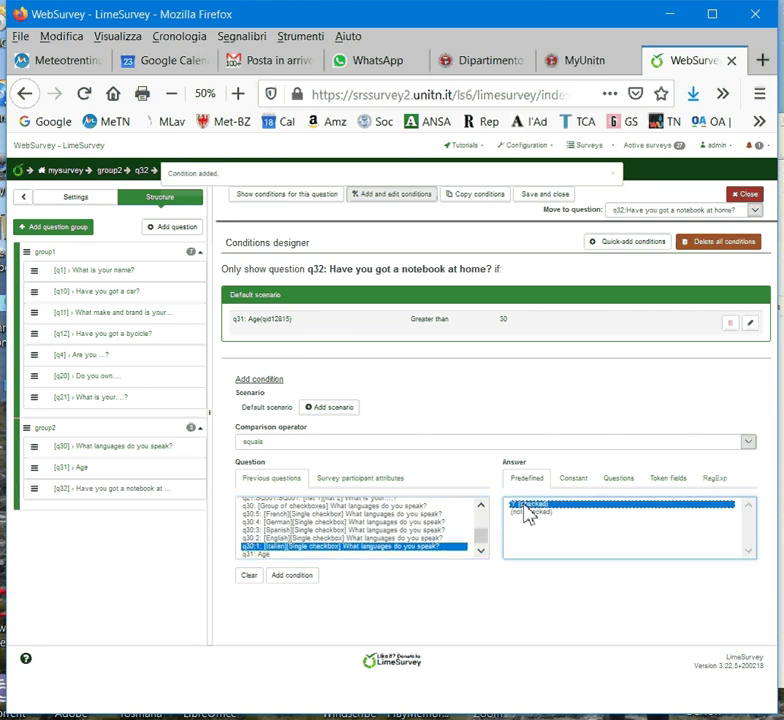
click(288, 576)
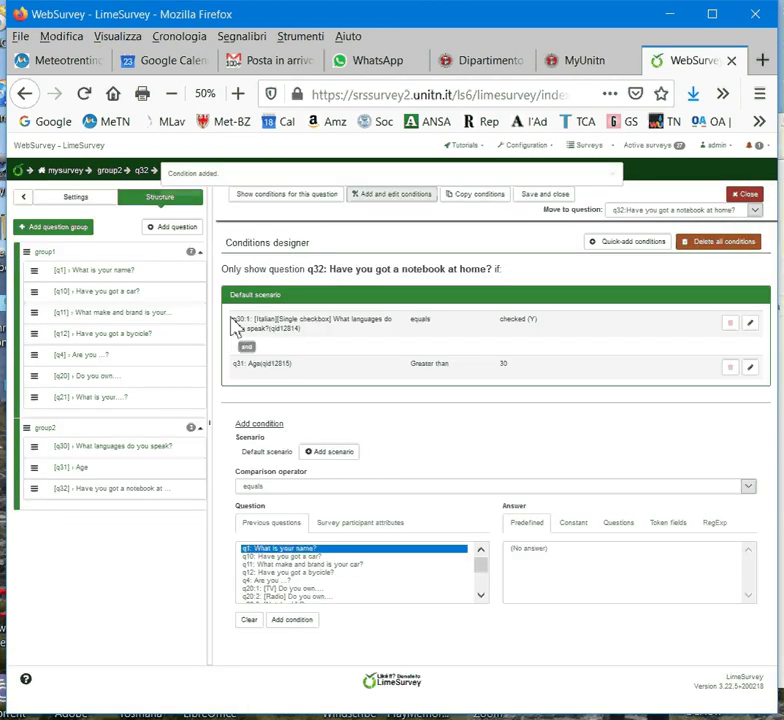
Highlight the Italian and Age > 30 conditions joined by and
mouse_move(233, 320)
mouse_down()
mouse_move(252, 337)
mouse_move(256, 330)
mouse_up()
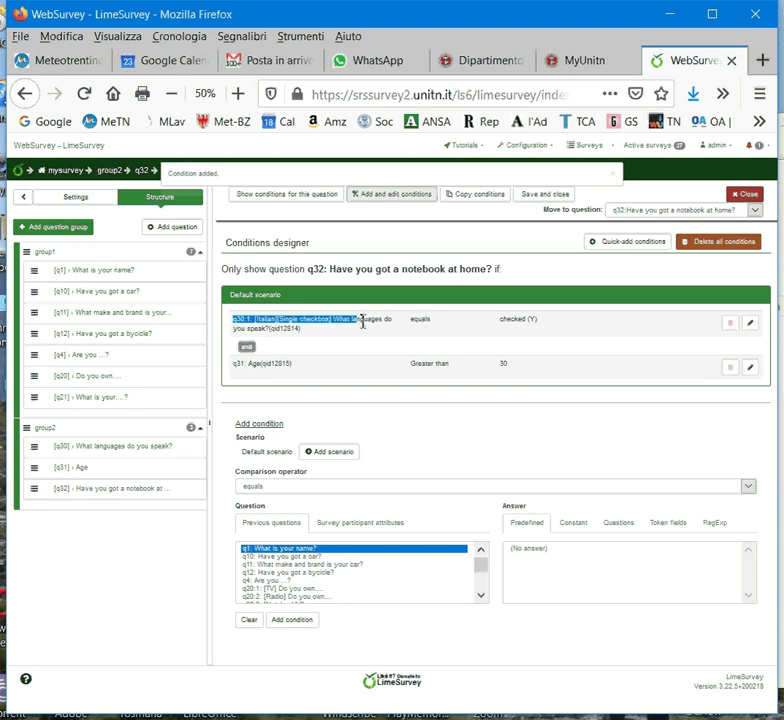
mouse_move(256, 330)
mouse_down()
mouse_move(492, 329)
mouse_move(538, 318)
mouse_up()
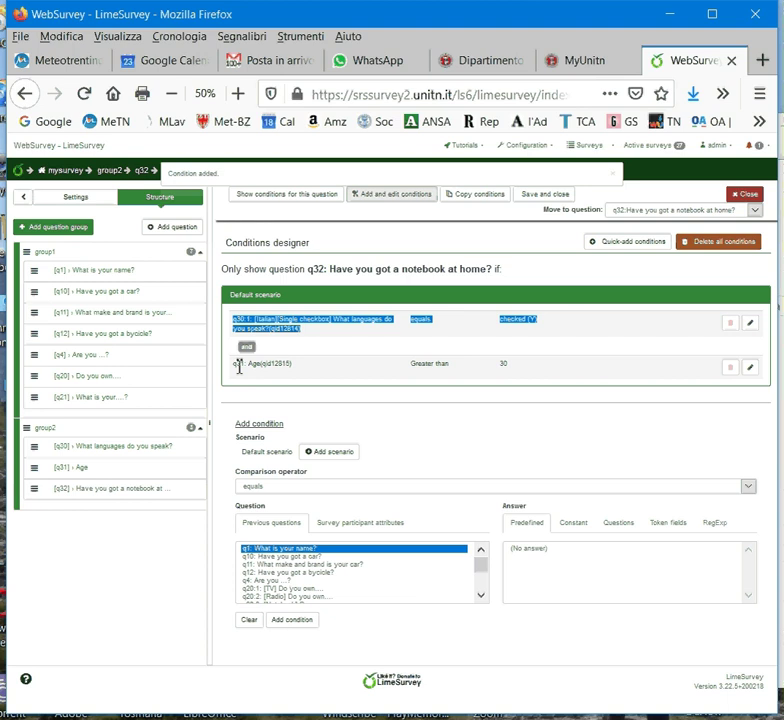
drag(233, 364, 530, 375)
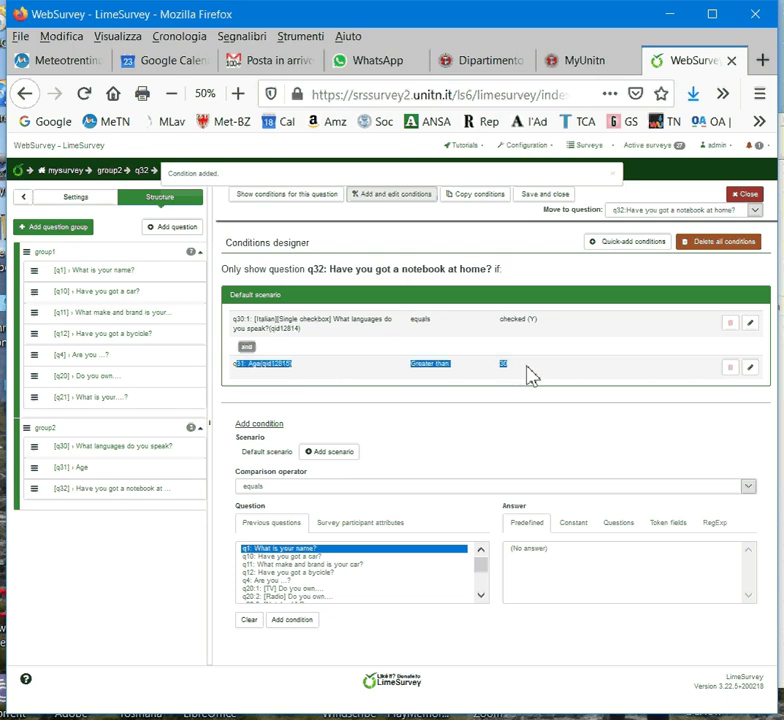
click(297, 352)
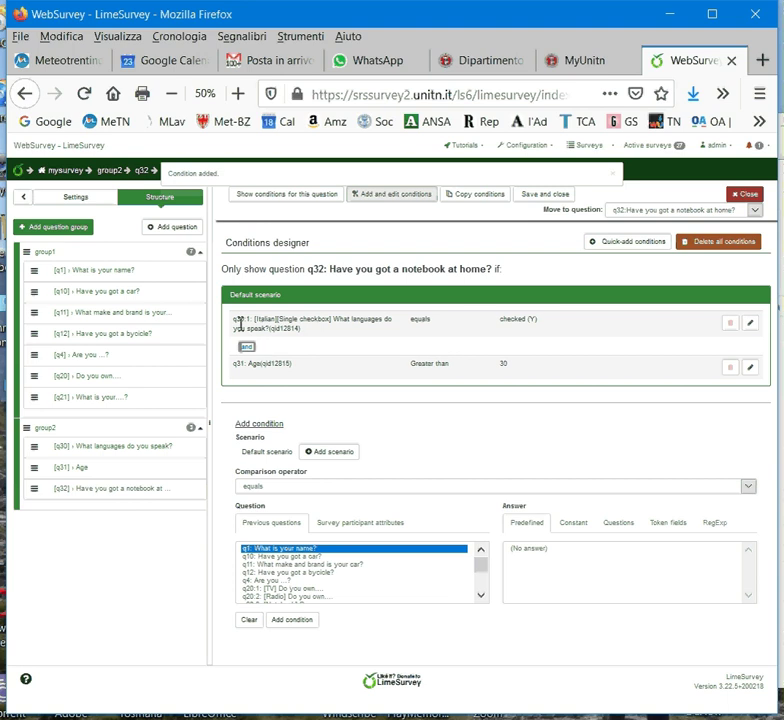
mouse_move(239, 322)
mouse_down()
mouse_move(320, 377)
mouse_move(513, 380)
mouse_up()
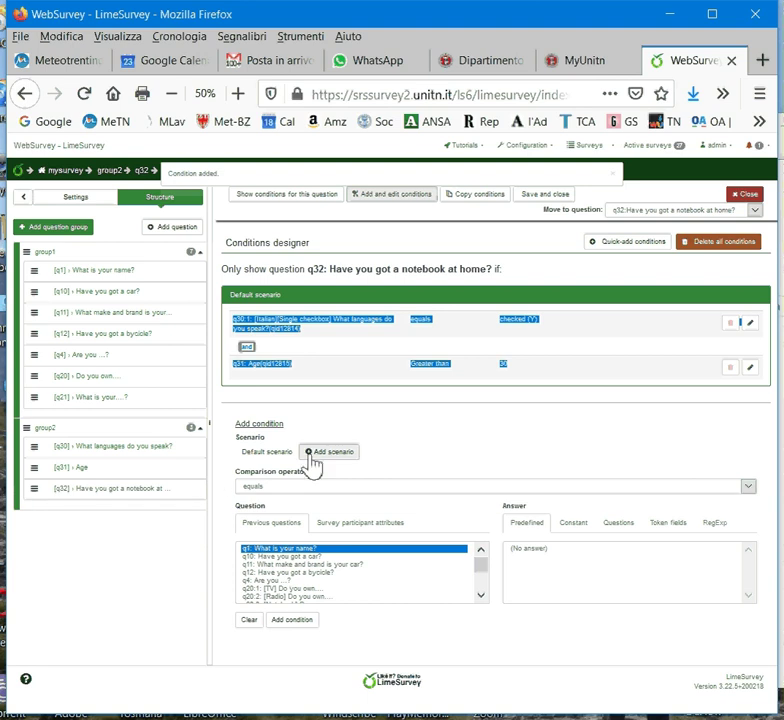
Add Scenario 2 with the condition q30:2 [English] equals Y (checked)
click(455, 418)
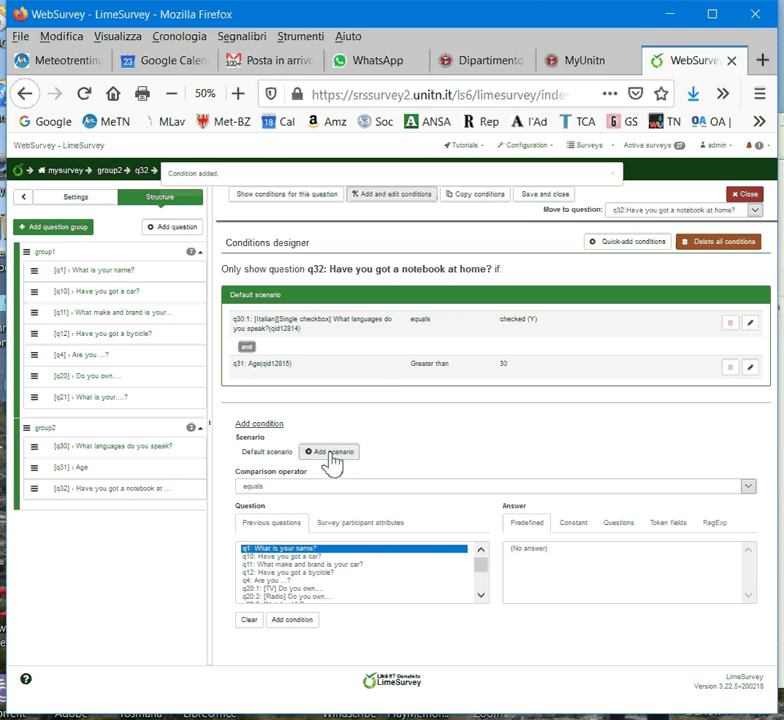
click(332, 458)
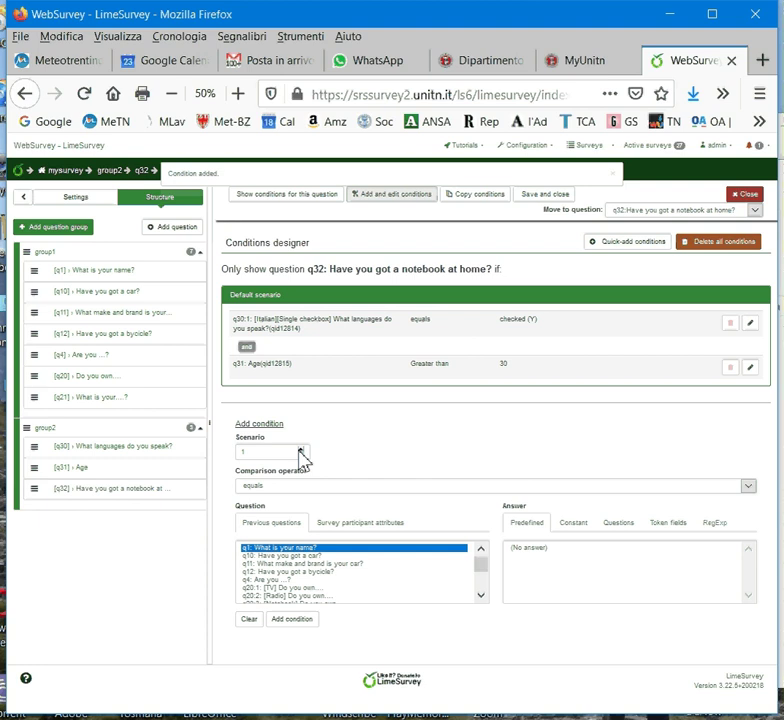
click(301, 449)
drag(485, 577, 481, 604)
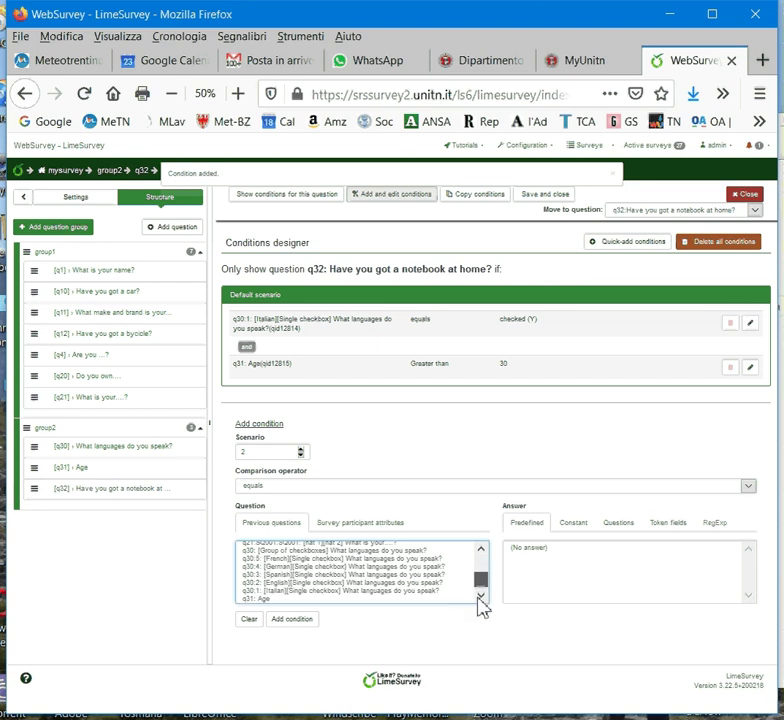
click(346, 583)
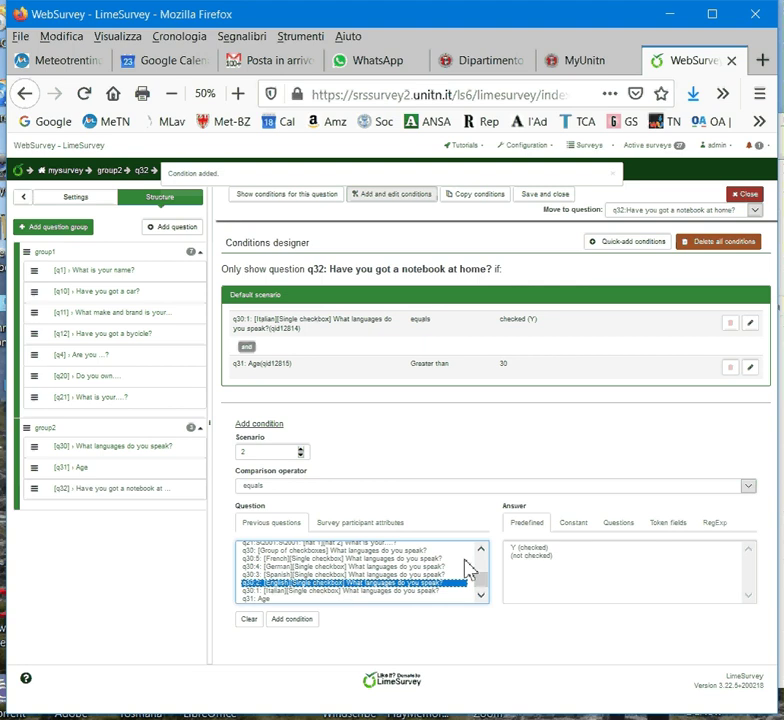
click(520, 549)
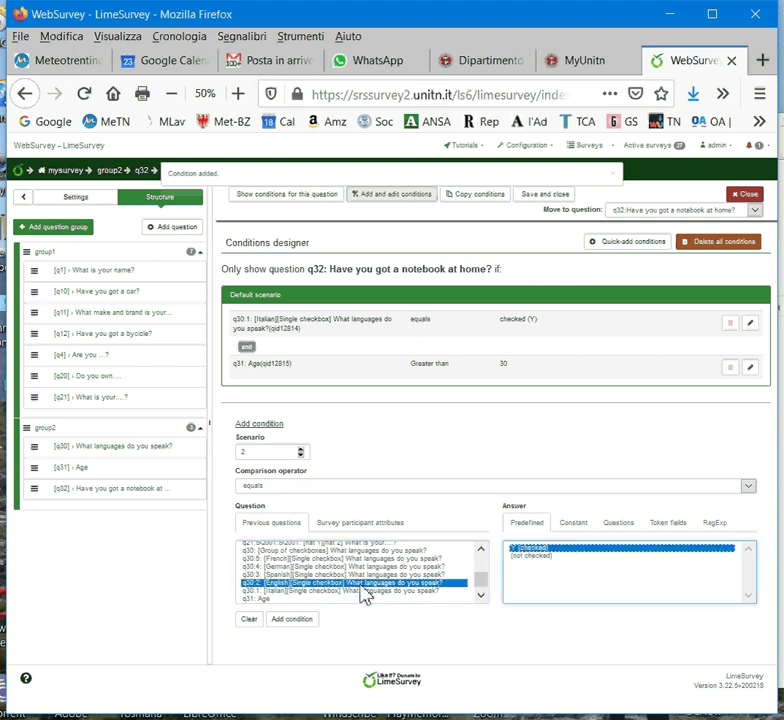
click(285, 621)
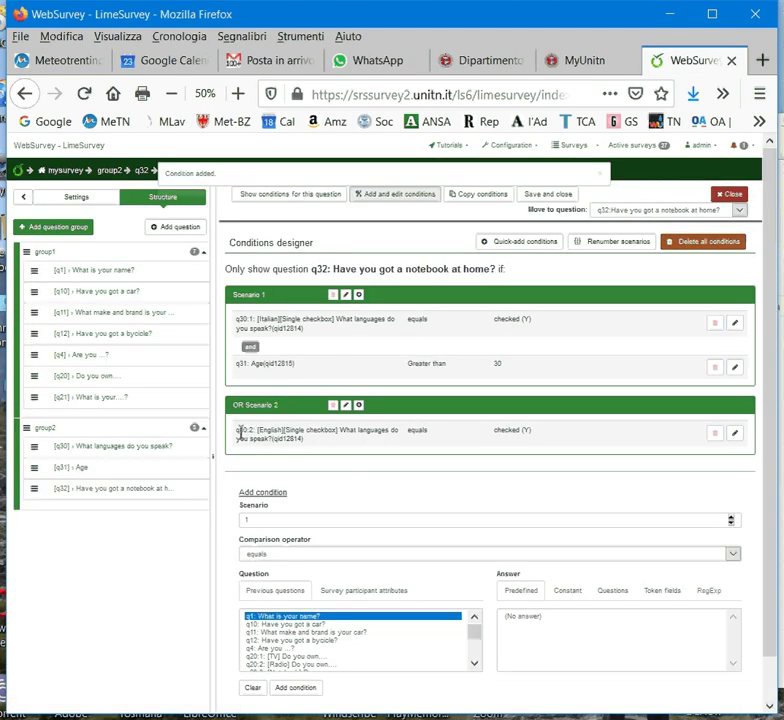
Highlight Scenario 2's English condition and its OR, then dismiss the Condition added notice
mouse_move(237, 431)
mouse_down()
mouse_move(330, 451)
mouse_move(540, 441)
mouse_up()
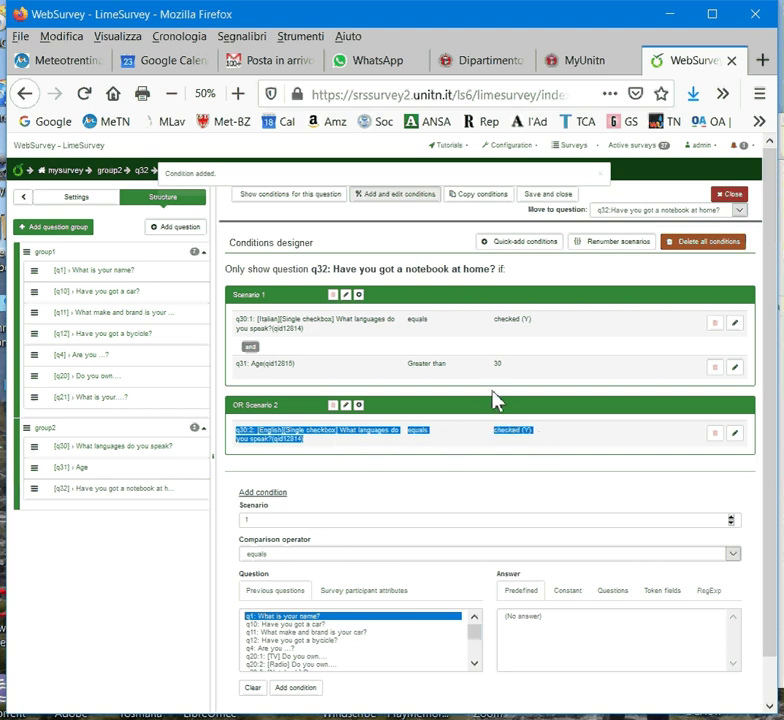
click(494, 400)
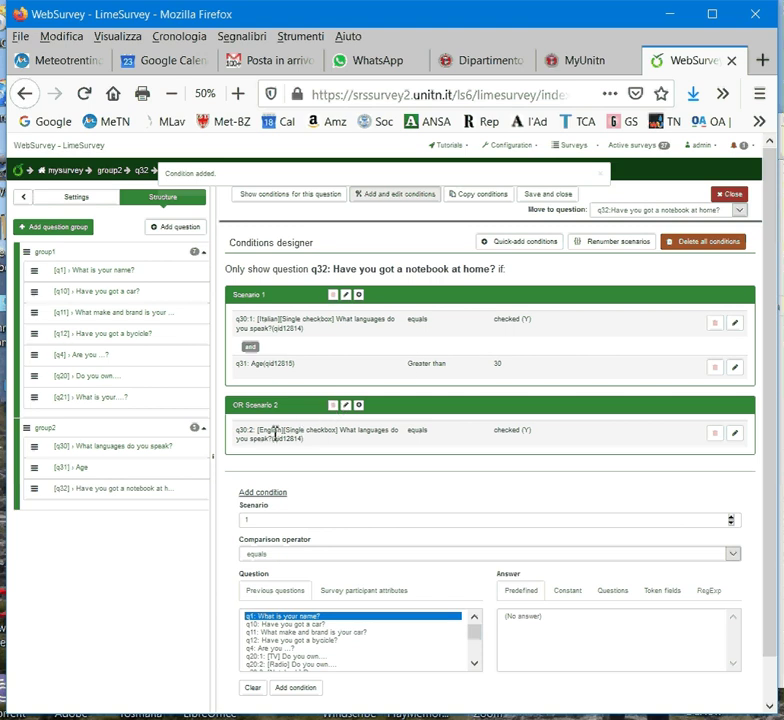
drag(273, 430, 291, 430)
drag(233, 405, 249, 405)
click(604, 178)
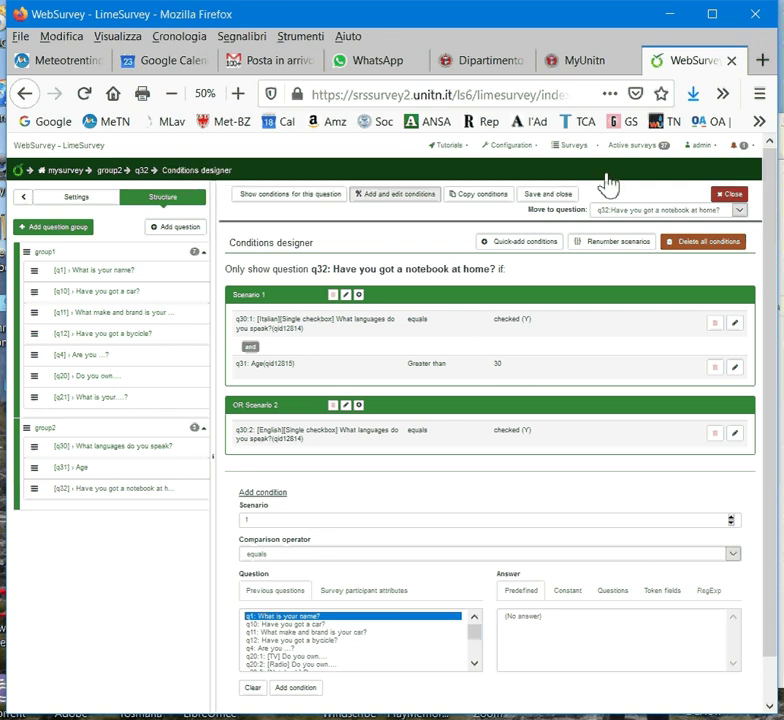
Save and close the conditions, then highlight the relevance equation in q32's summary
click(555, 196)
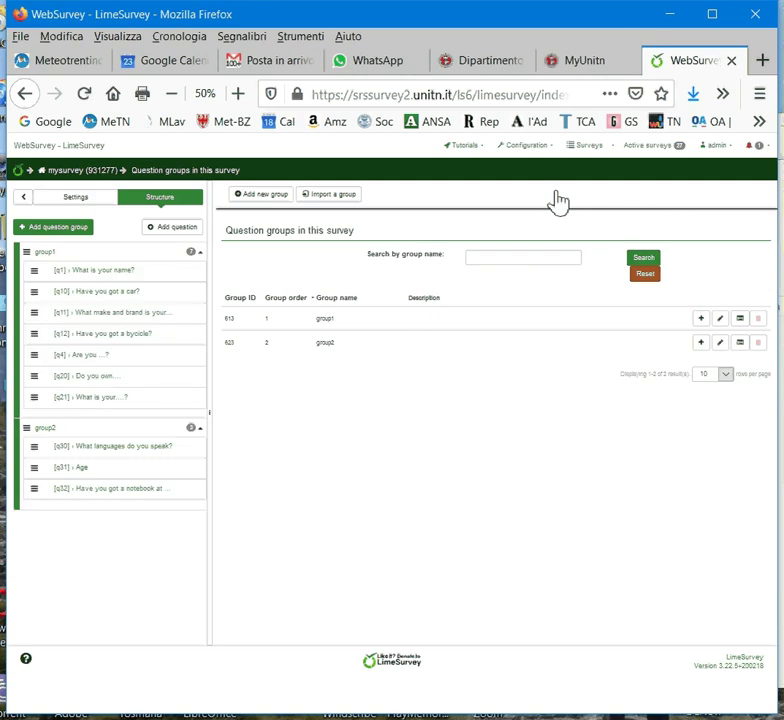
click(146, 491)
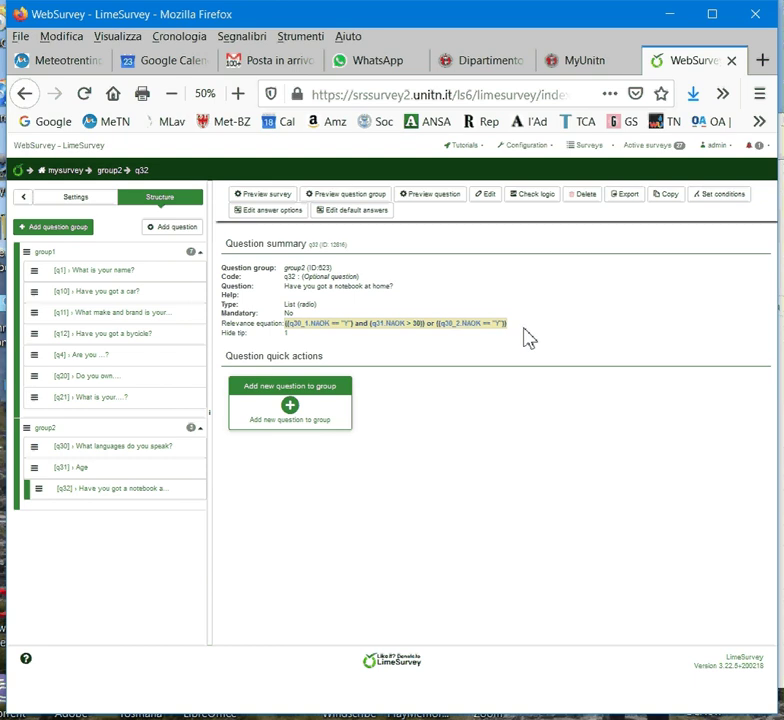
drag(525, 330, 290, 330)
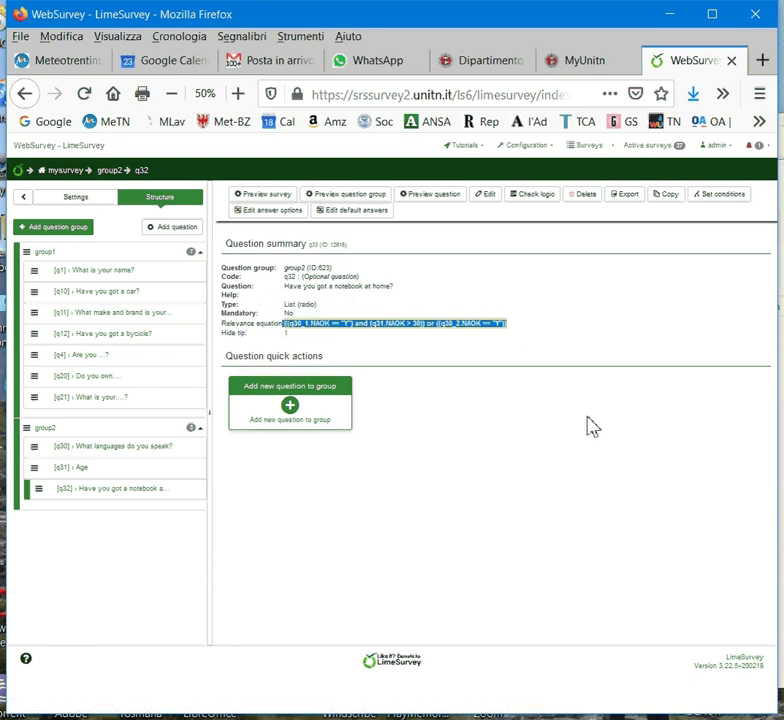